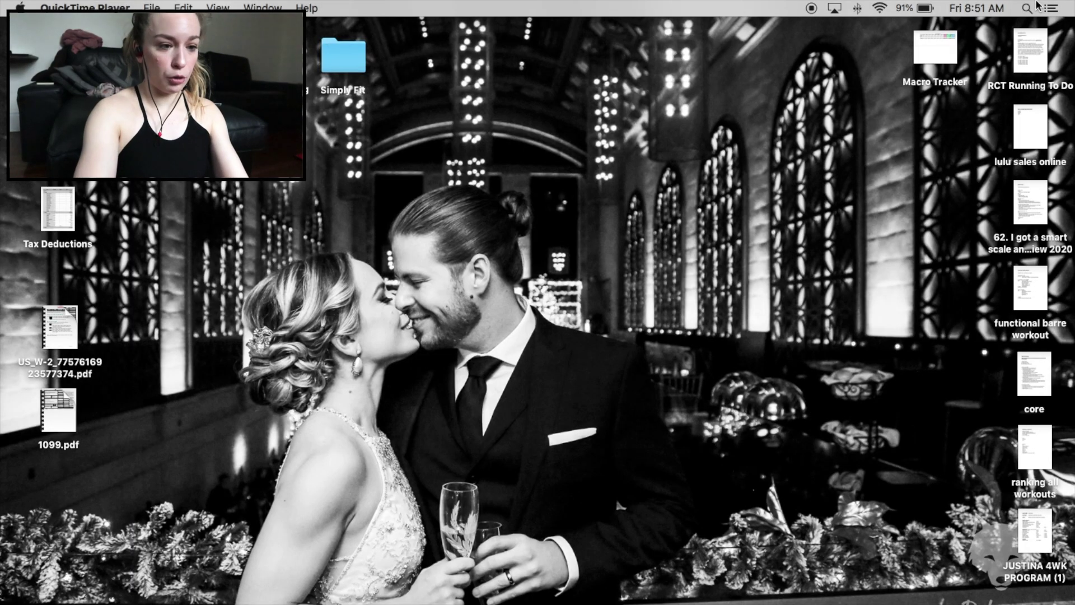
Step: Launch zoom.us from Spotlight, sign in with Google, and check for updates to find version 5.0.1
click(1036, 5)
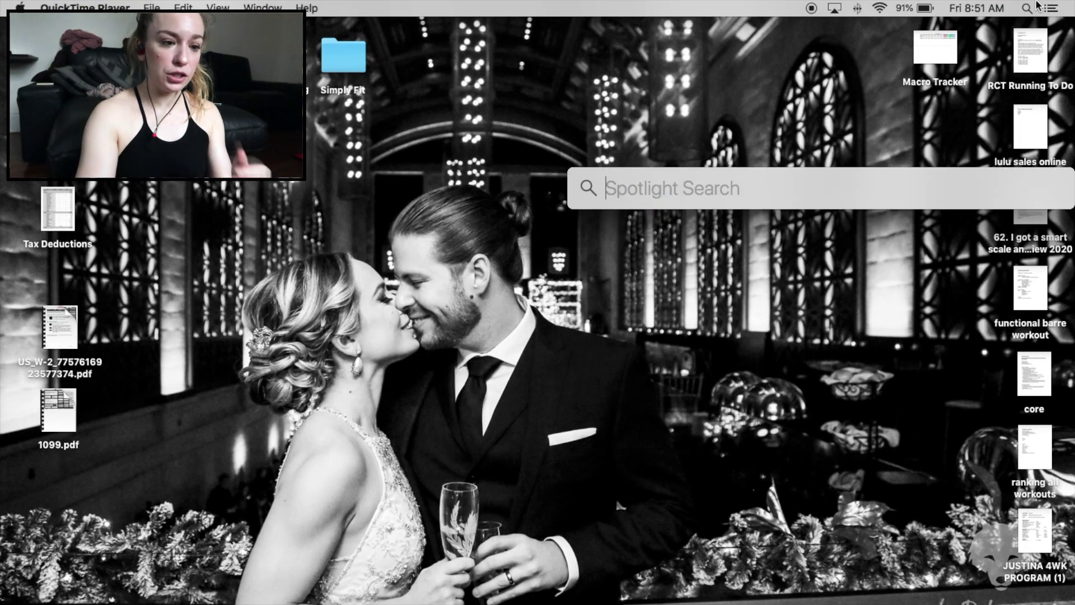
key(Return)
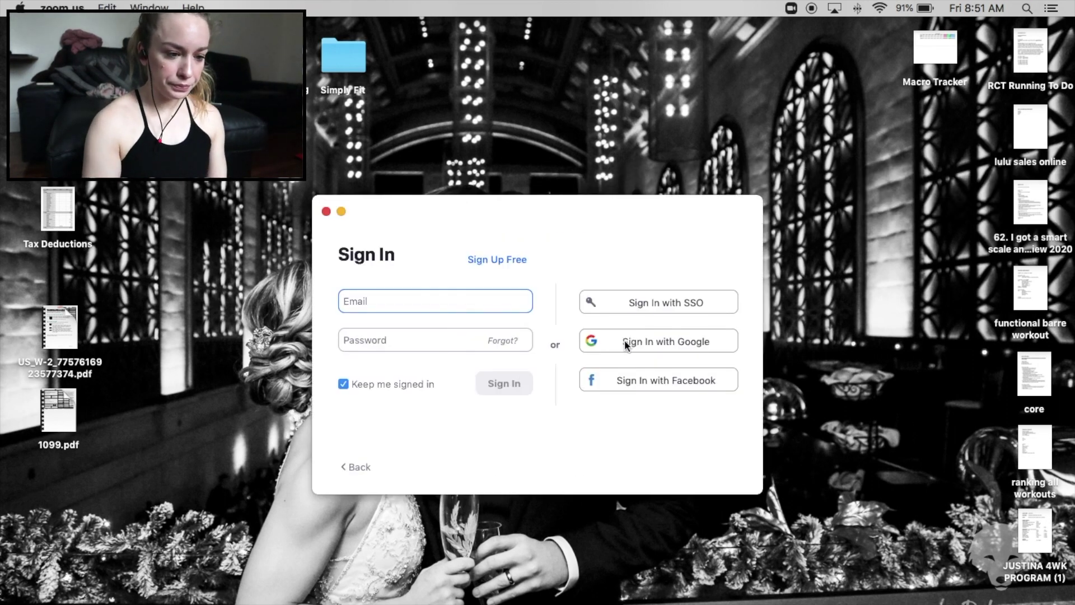
click(625, 341)
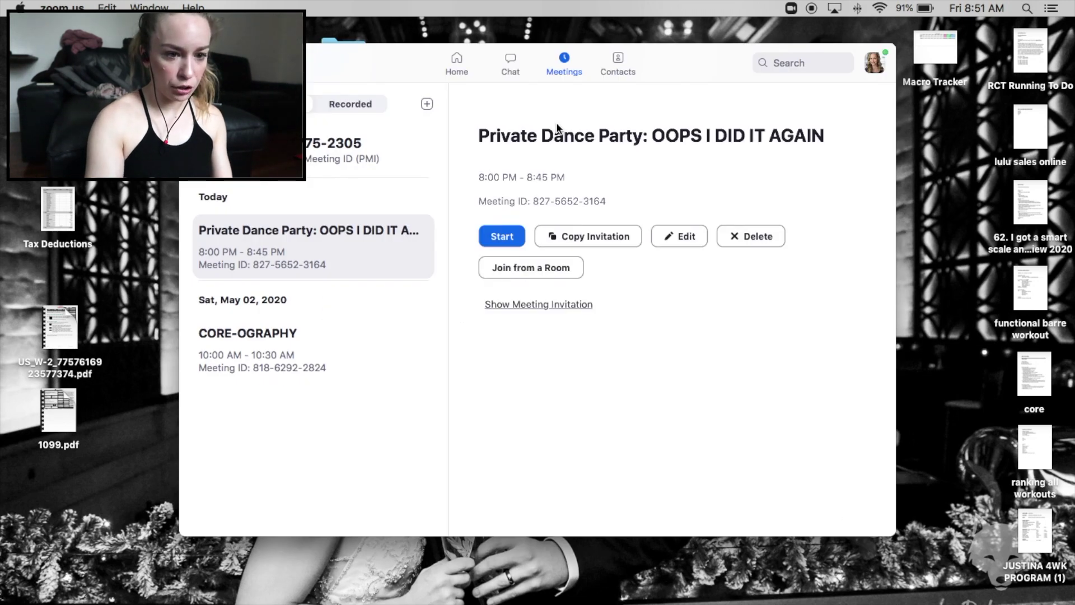
click(876, 66)
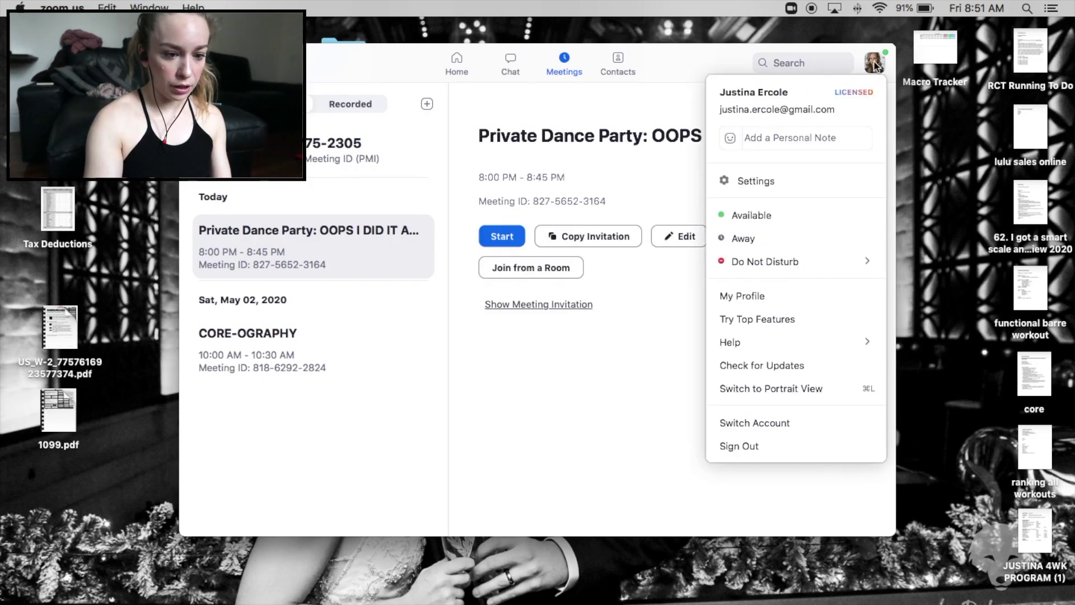
click(776, 366)
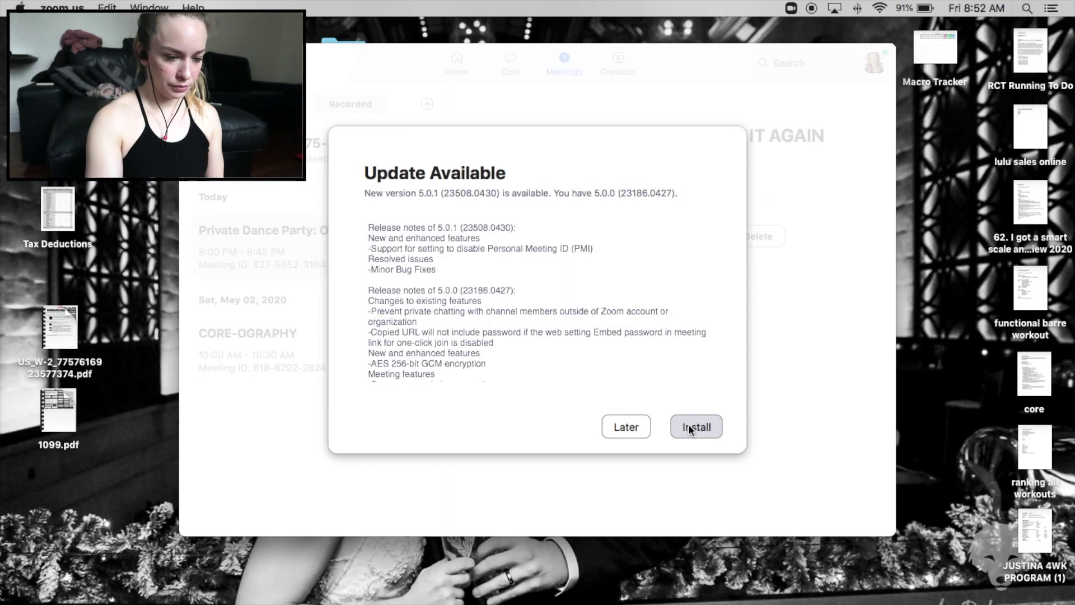
Step: Install the Zoom 5.0.1 update on Macintosh HD, authorizing with the administrator password, then close the installer
click(689, 426)
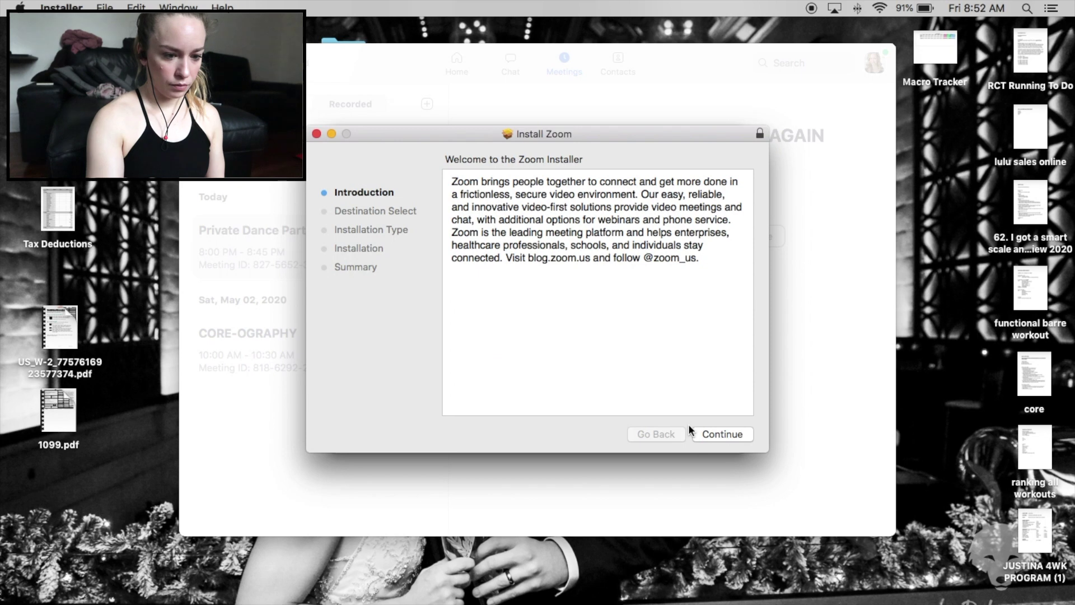
click(705, 434)
click(706, 434)
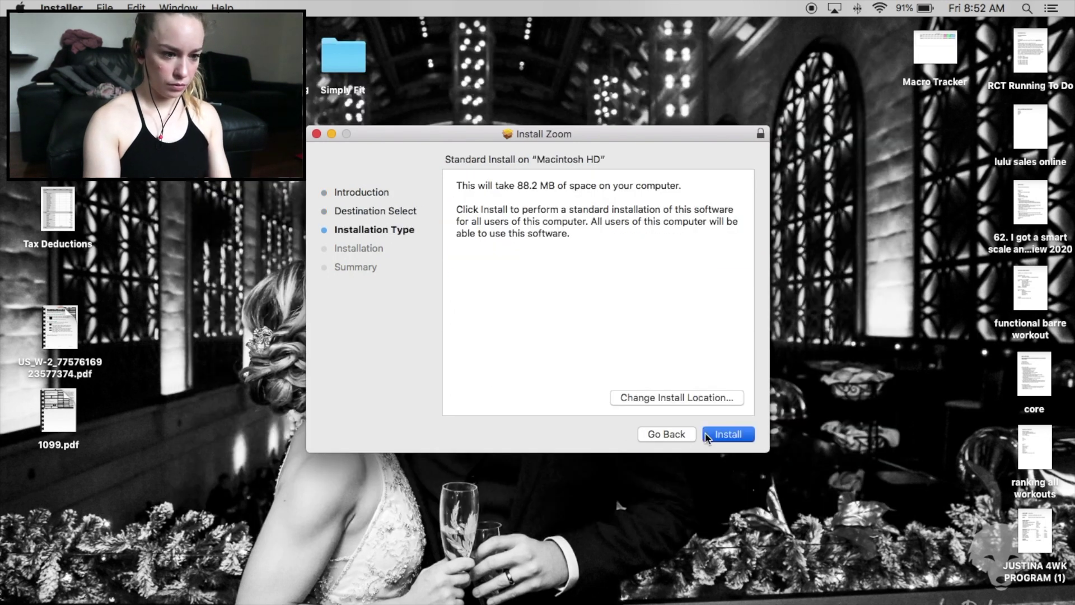
click(706, 435)
key(Return)
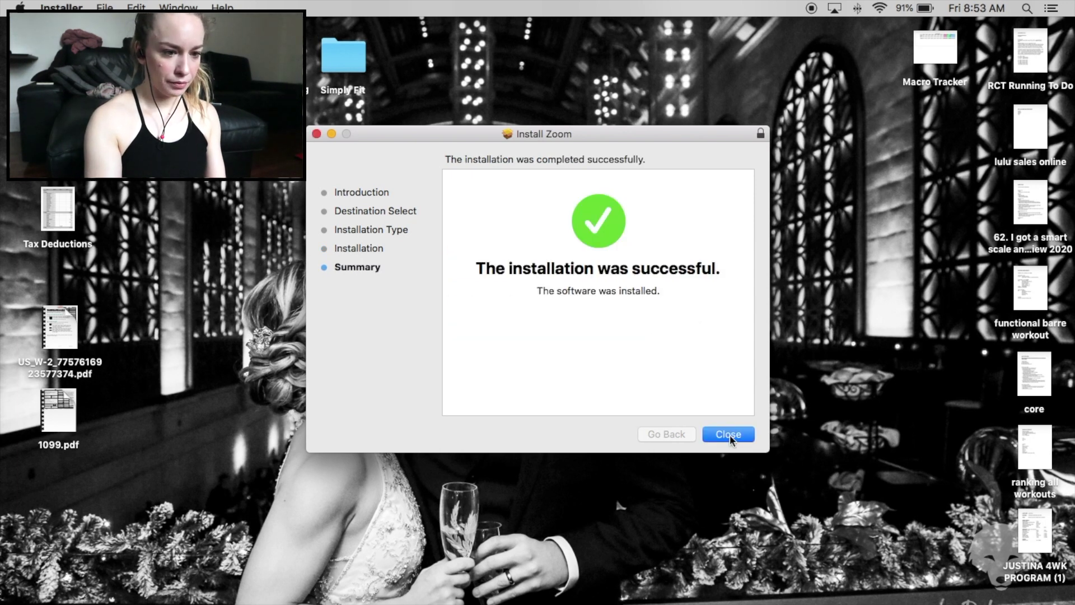
click(729, 435)
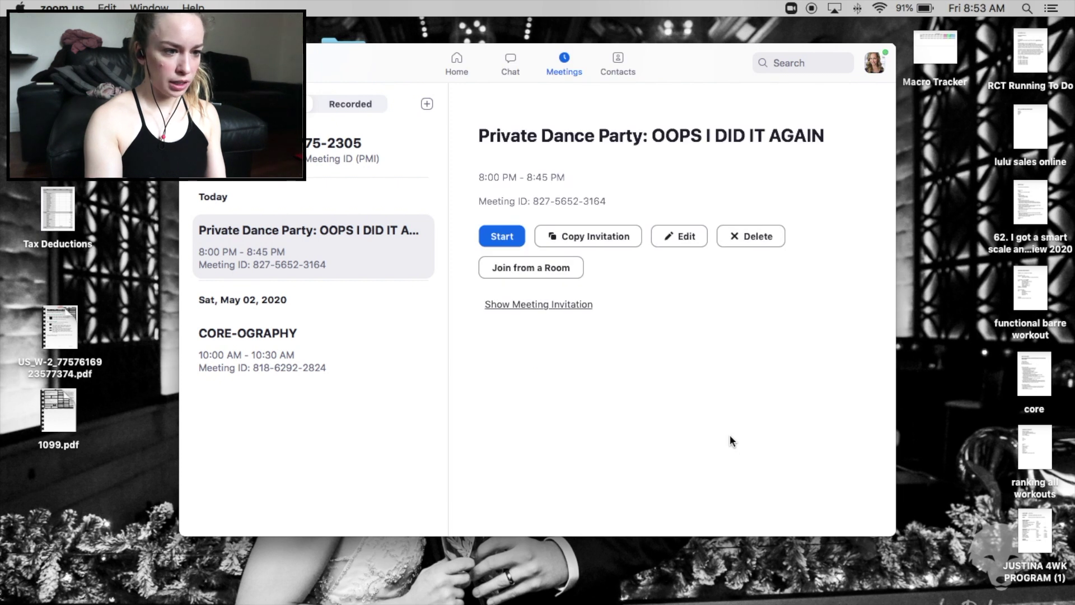
Step: Start an instant meeting from Home with computer audio and show the participants and chat panels
click(452, 67)
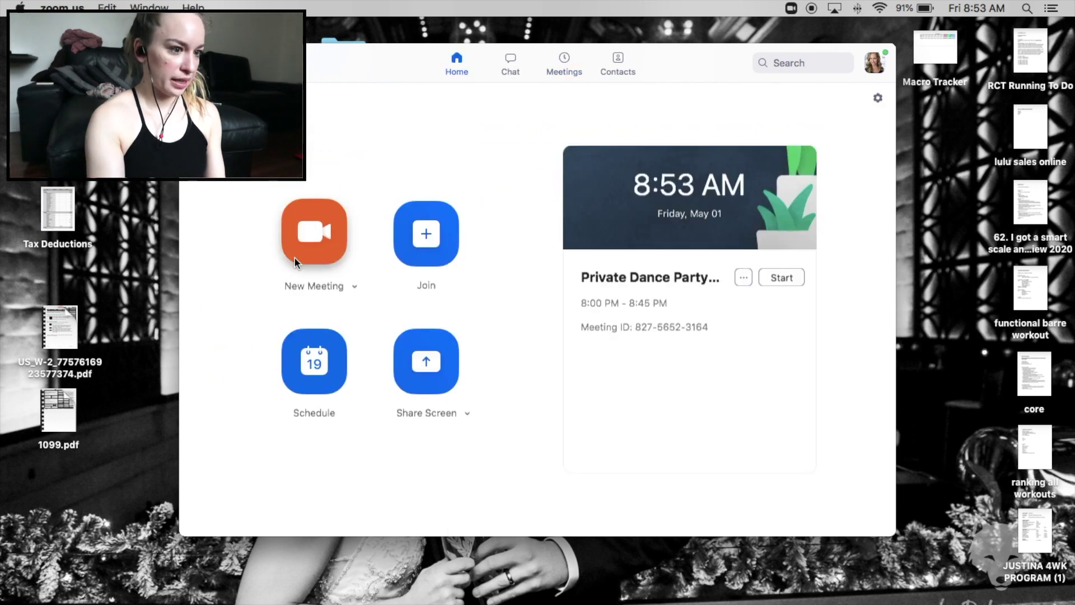
click(315, 234)
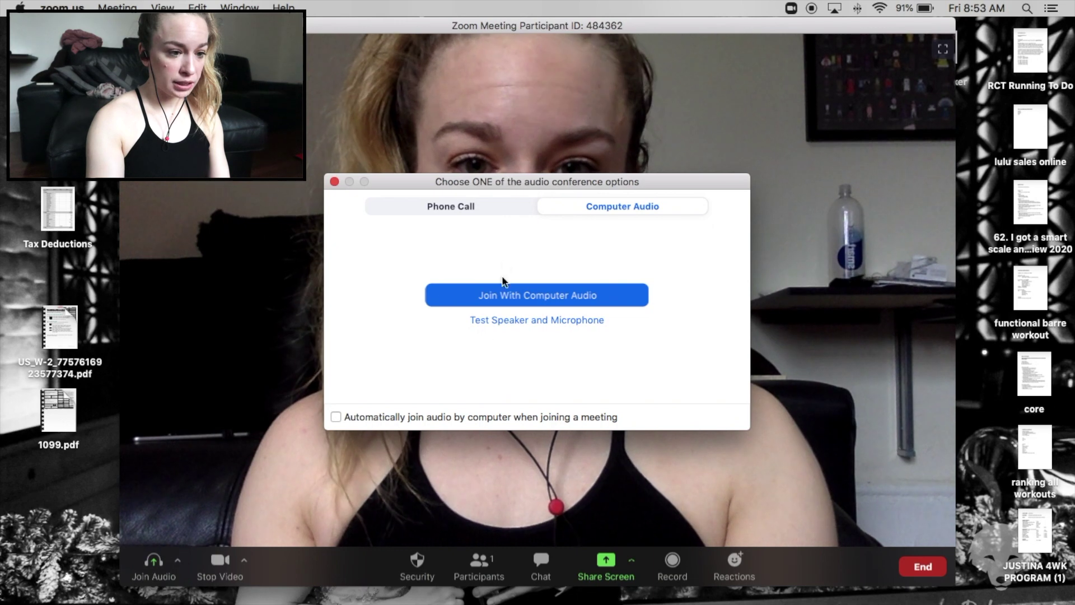
click(537, 303)
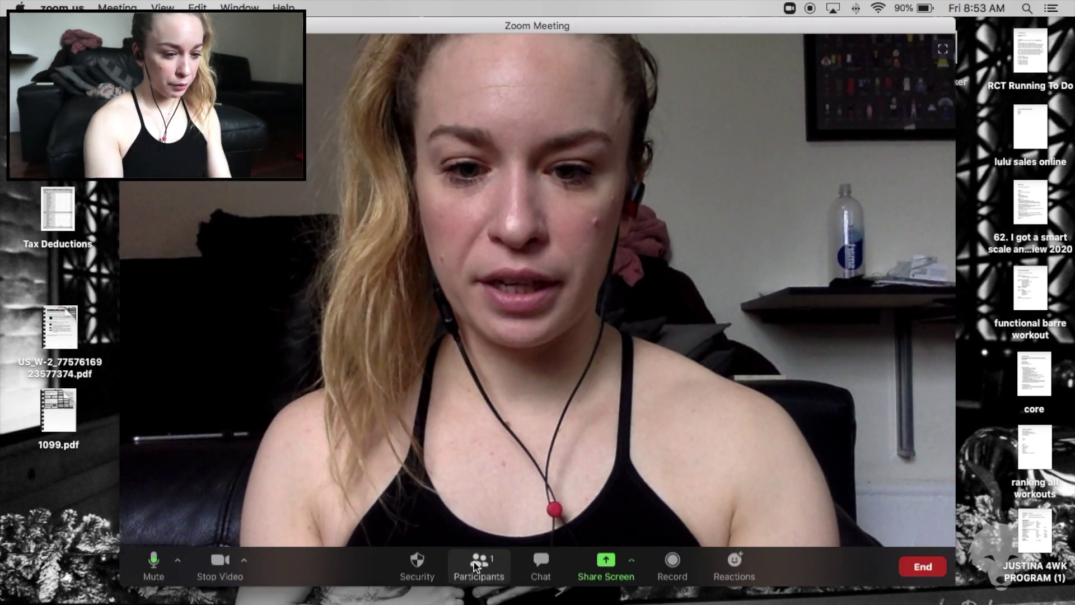
click(485, 566)
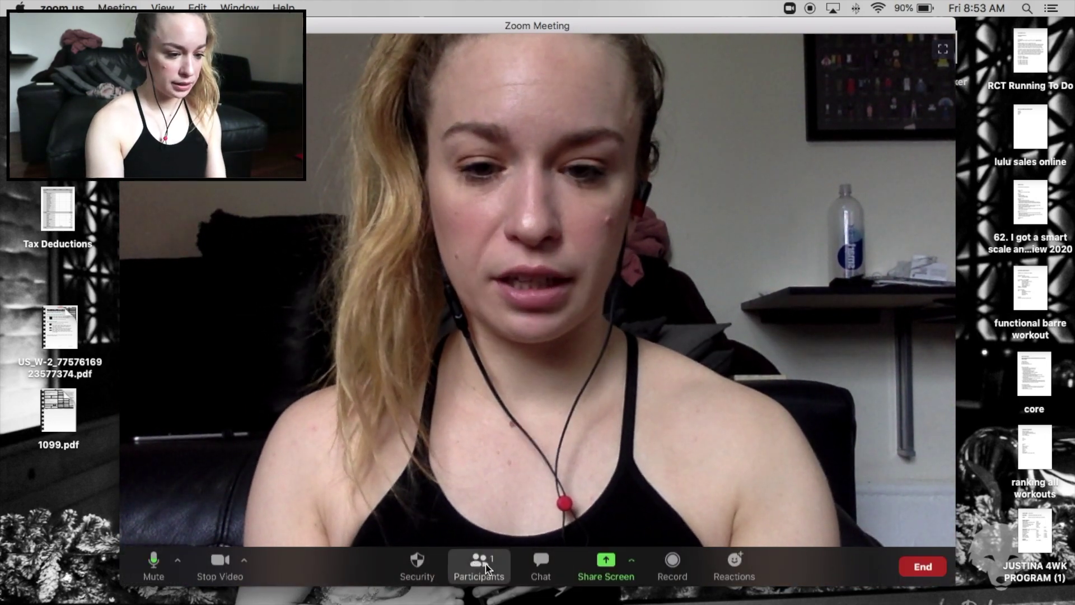
click(421, 567)
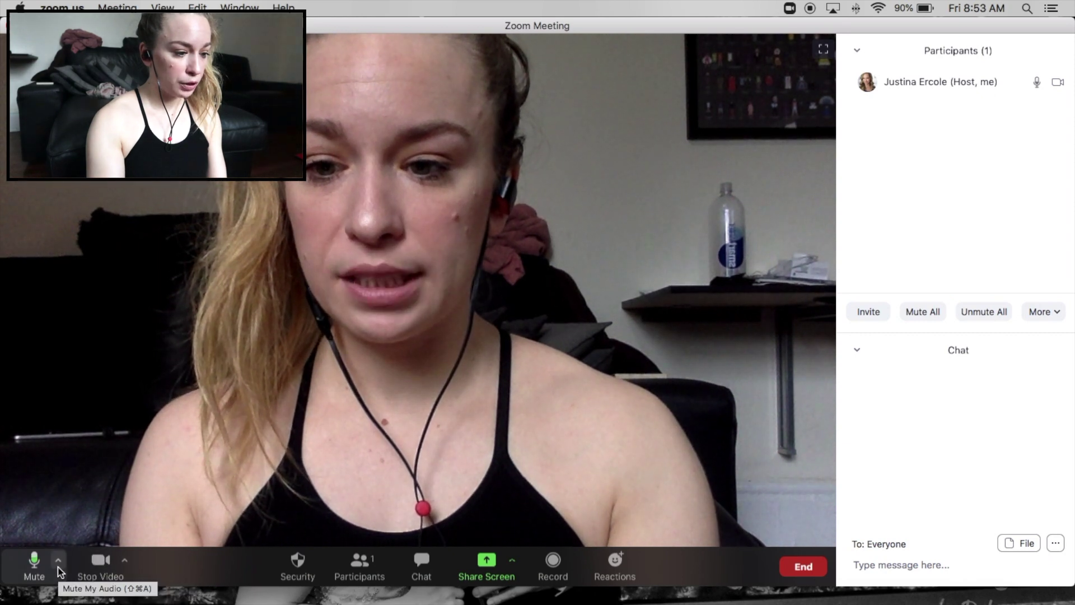
Step: Run Test Speaker & Microphone, confirming the Powerbeats microphone replay is heard, and finish the test
click(59, 562)
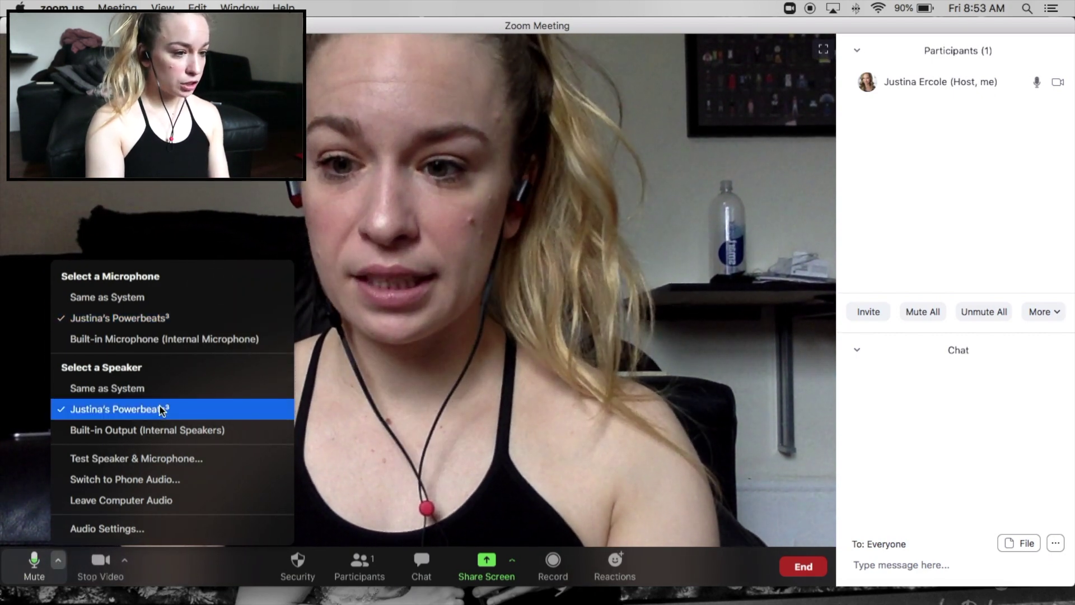
click(147, 458)
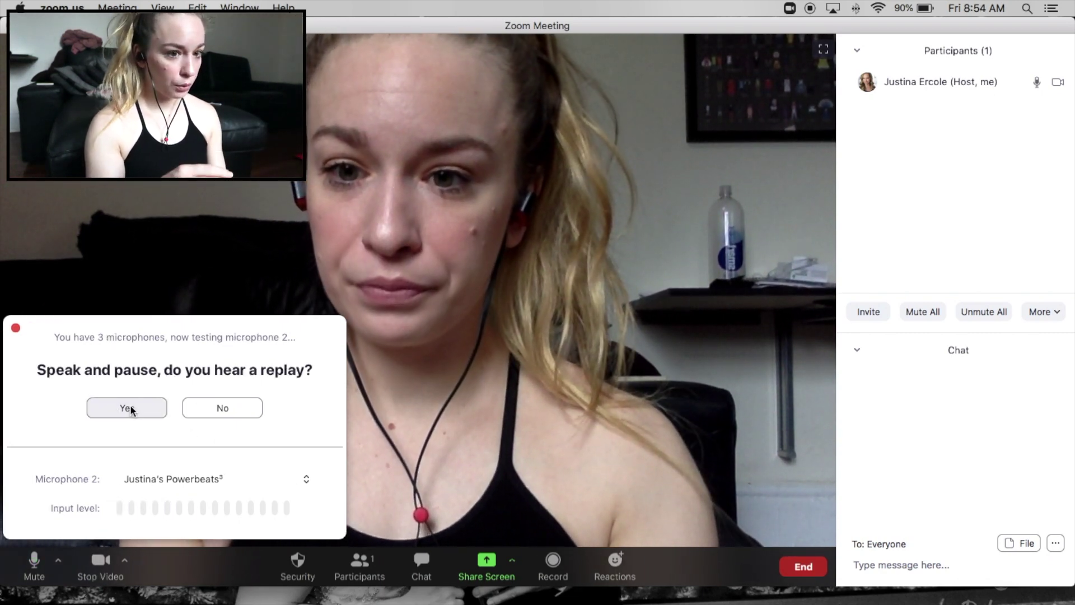
click(129, 404)
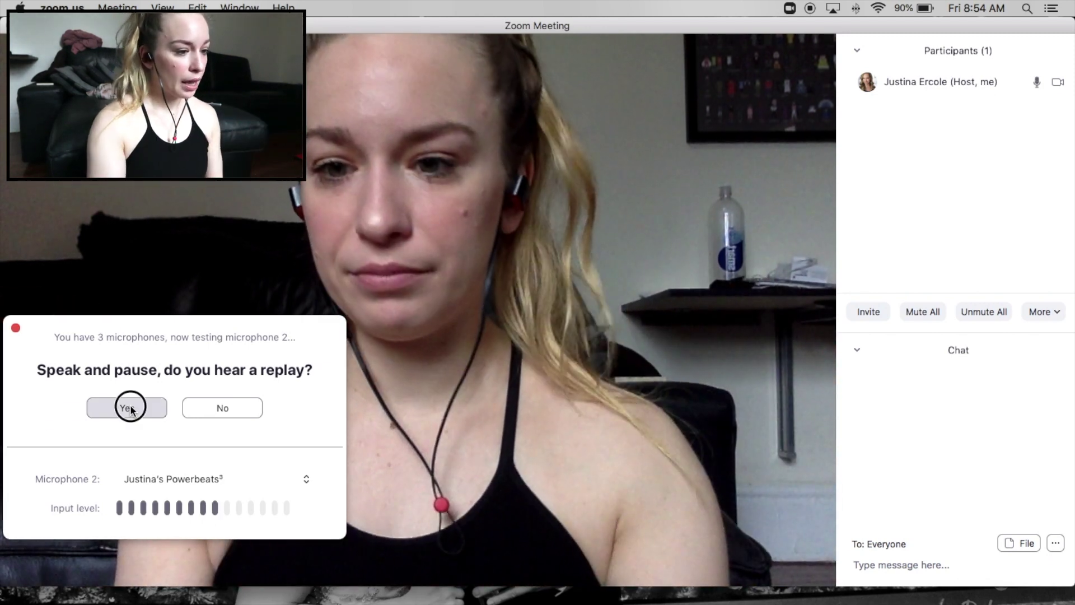
click(202, 477)
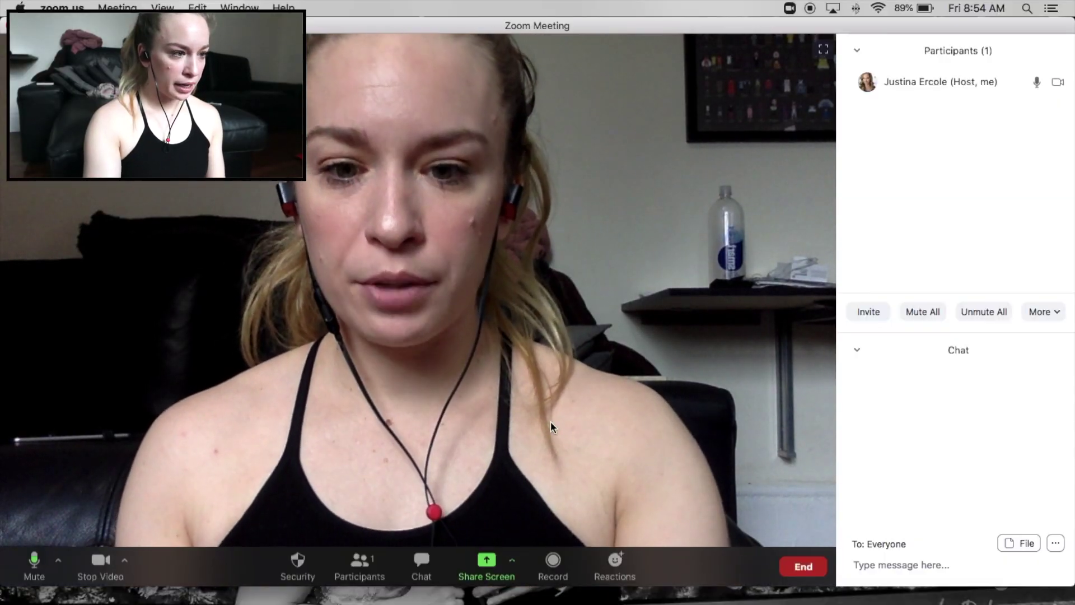
Step: Share Music or Computer Sound Only from the Advanced share options
click(483, 557)
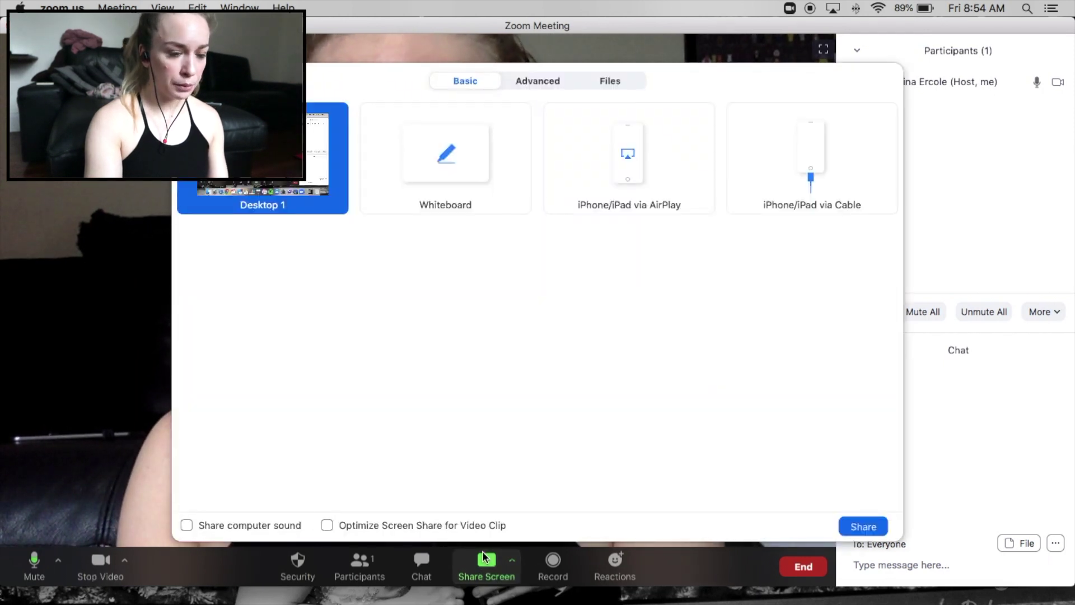
click(542, 81)
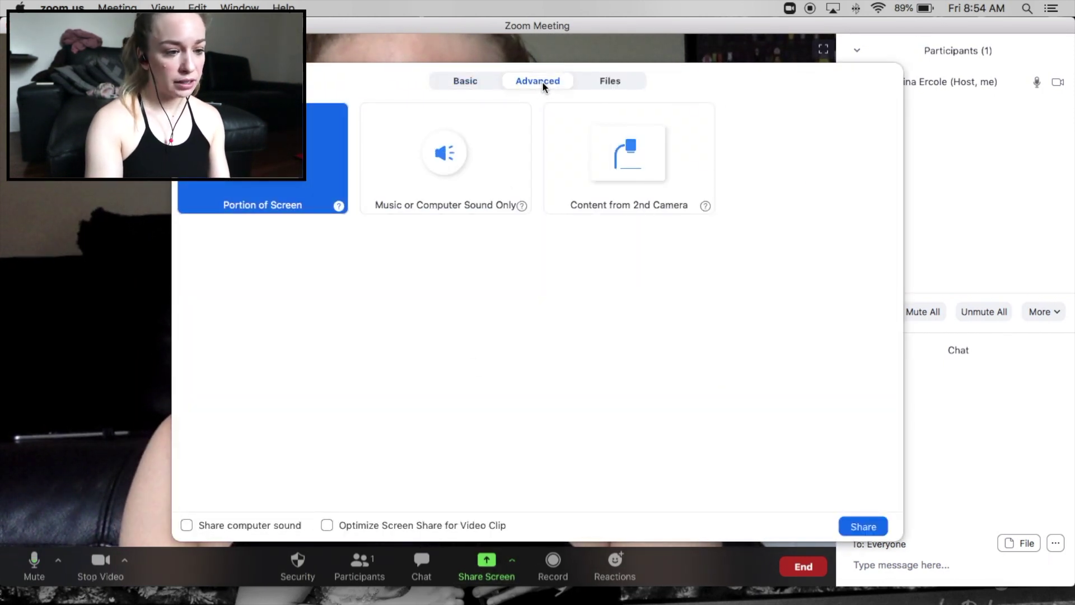
click(469, 171)
click(863, 527)
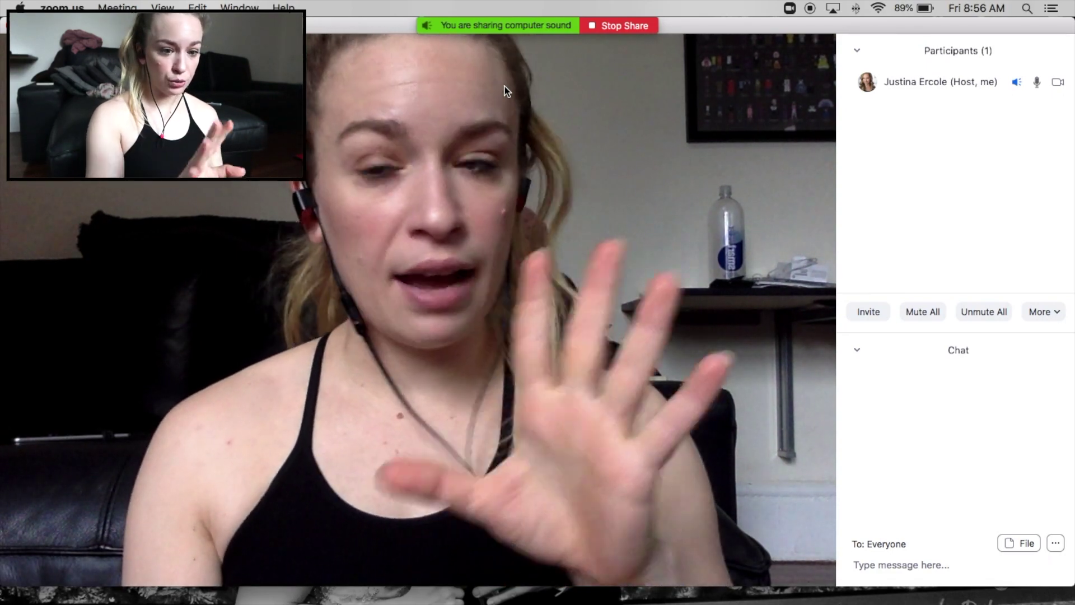
Step: Toggle the microphone and camera off, then turn both back on
mouse_move(4, 369)
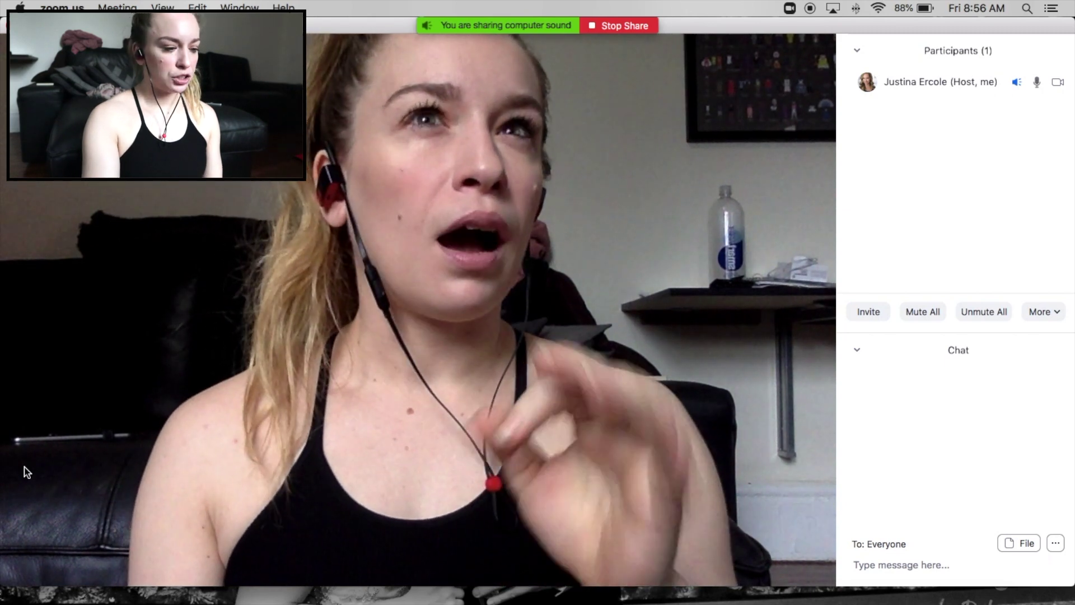
click(34, 558)
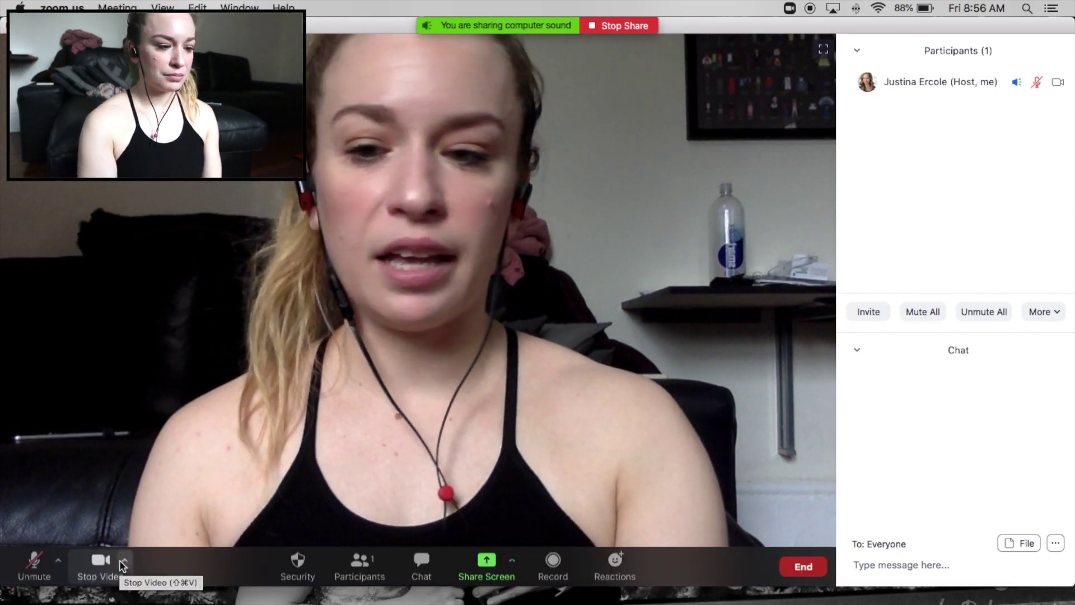
click(102, 562)
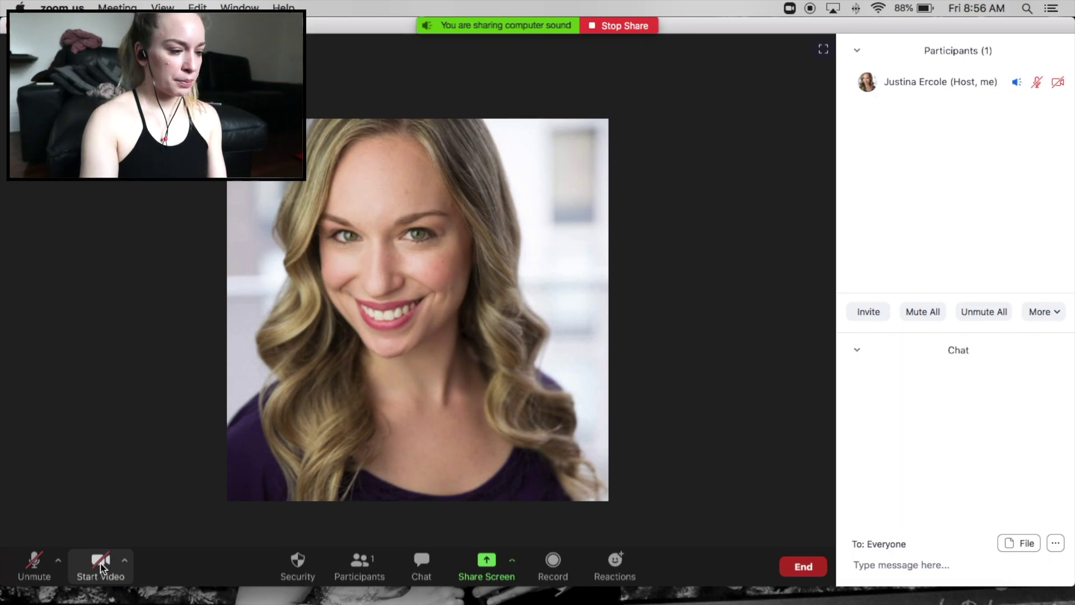
click(100, 564)
click(34, 562)
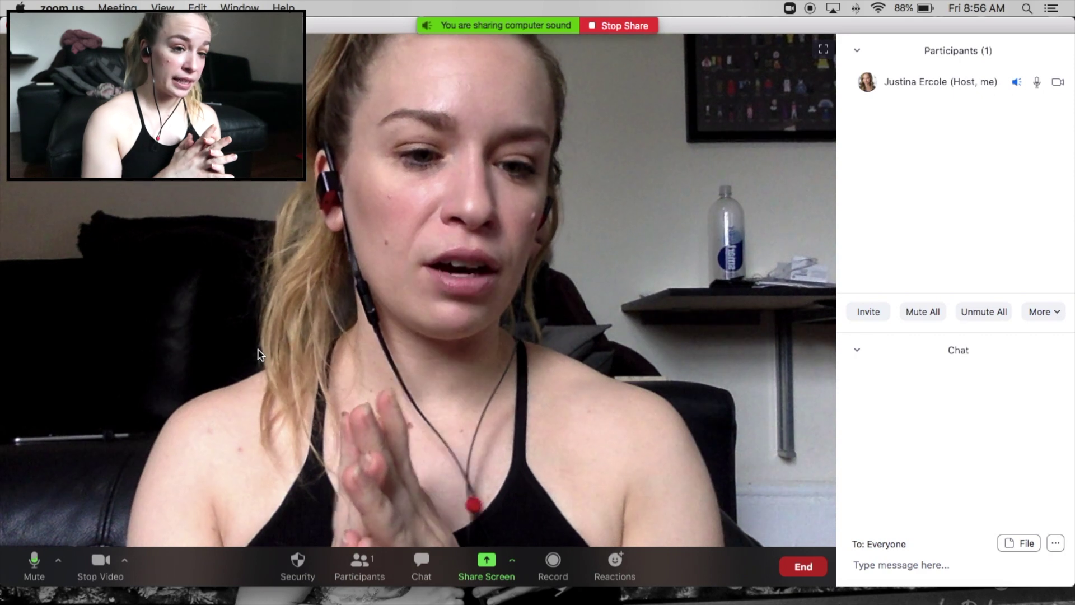
Step: In Spotify, play Be Mine then Feel It Still from Workout #10 at full volume, then end the meeting
click(600, 599)
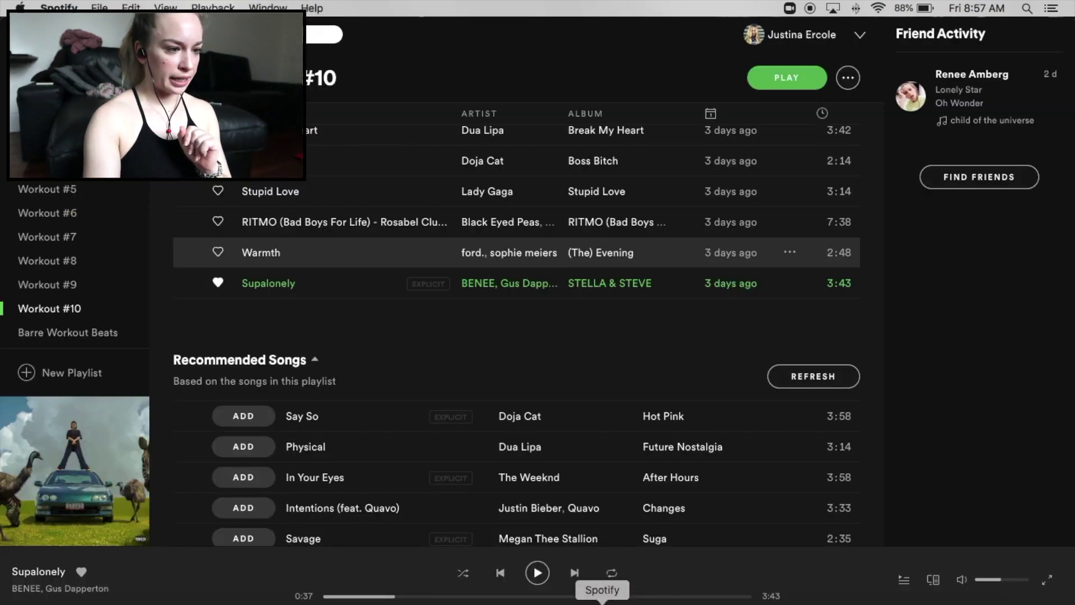
scroll(307, 212, up, 10)
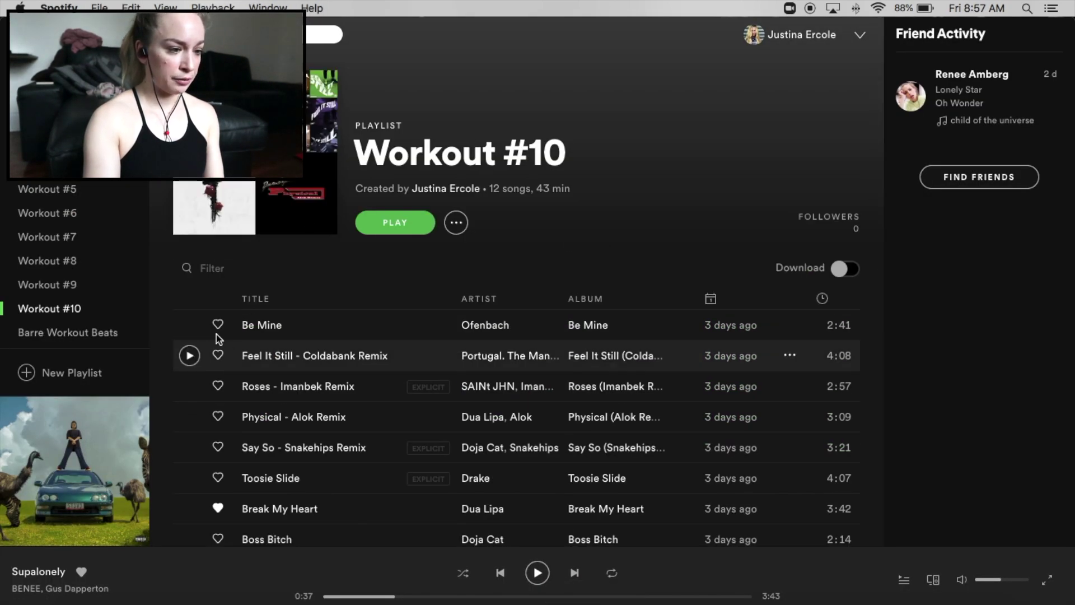
click(191, 325)
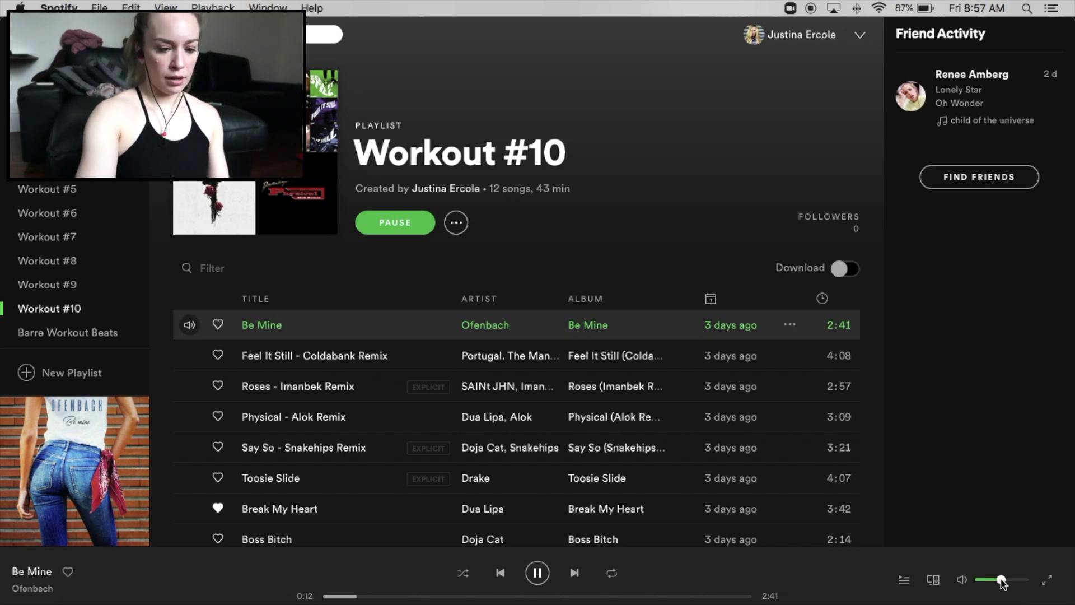
key(XF86AudioRaiseVolume)
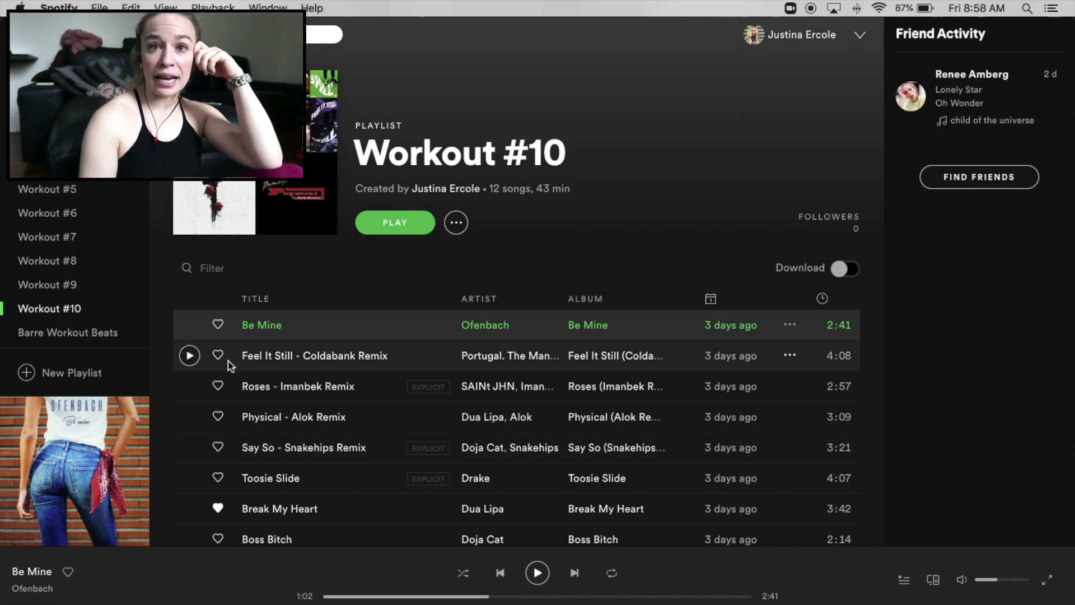
click(189, 355)
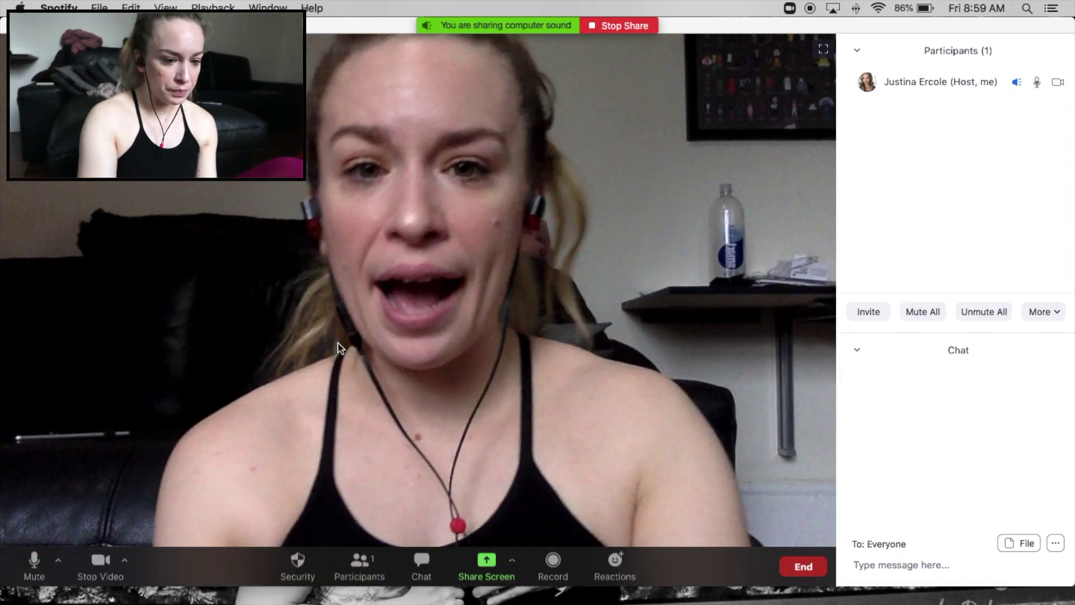
click(804, 566)
click(745, 491)
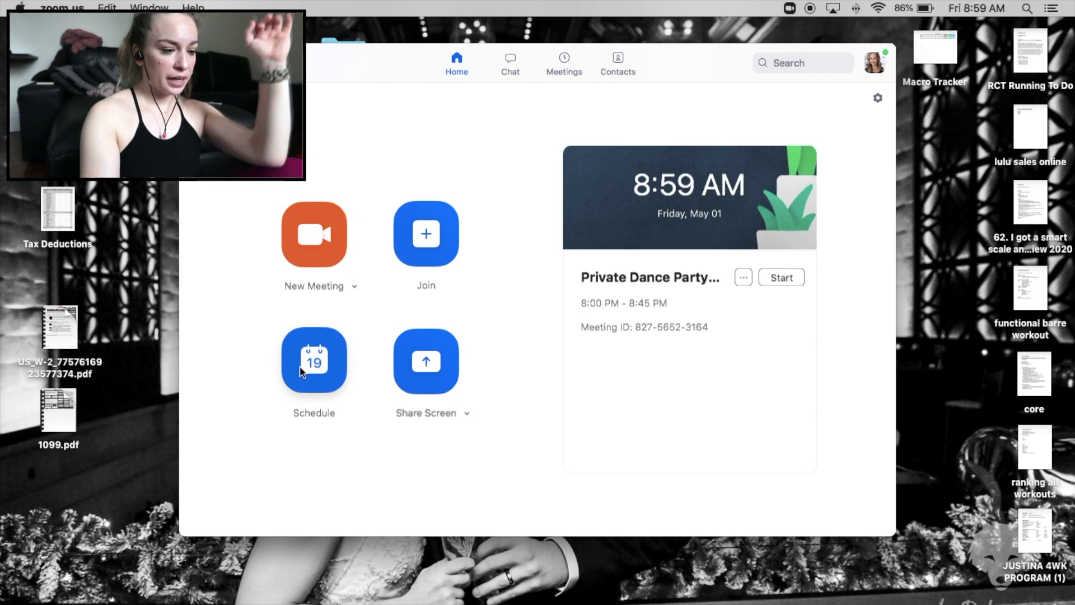
Step: Schedule a meeting titled YouTube Test Meeting for 5/1/2020, 9:00–9:30 AM, with participants' video off
click(300, 368)
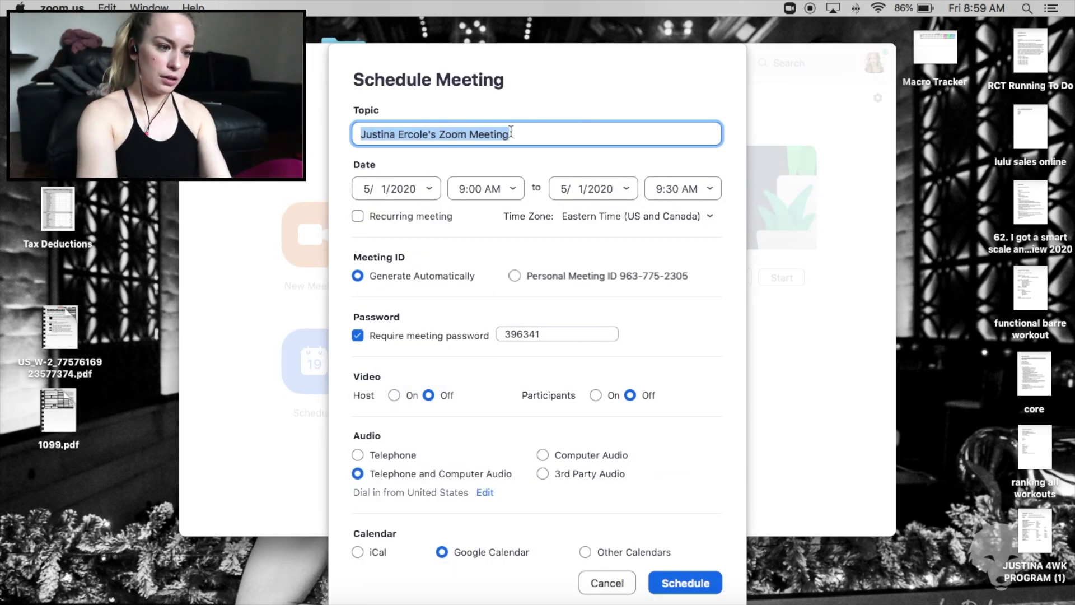
text(d)
key(BackSpace)
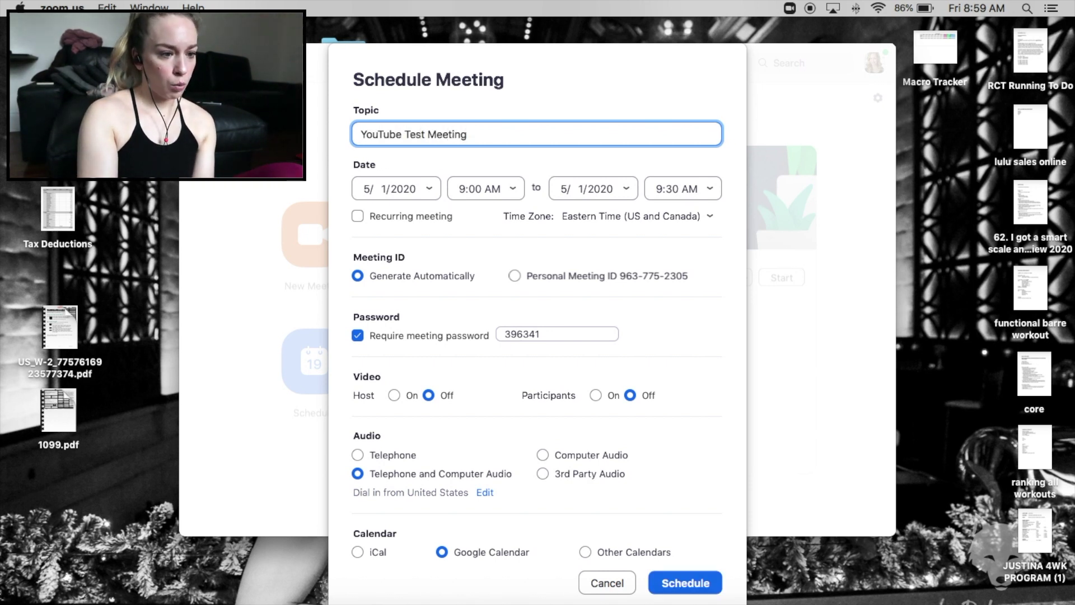
click(430, 189)
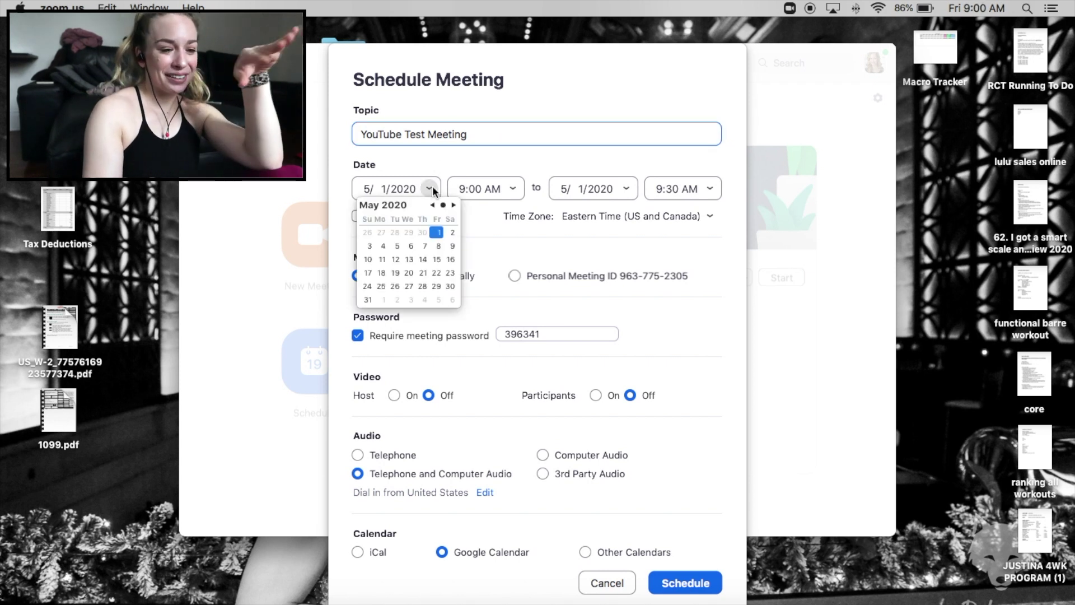
click(475, 155)
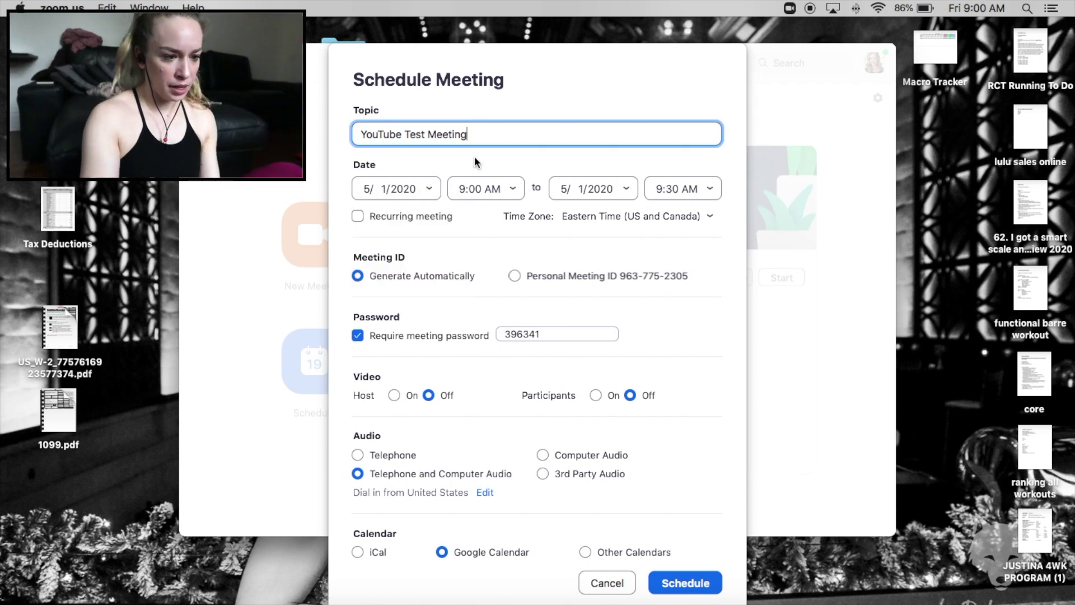
scroll(397, 310, down, 1)
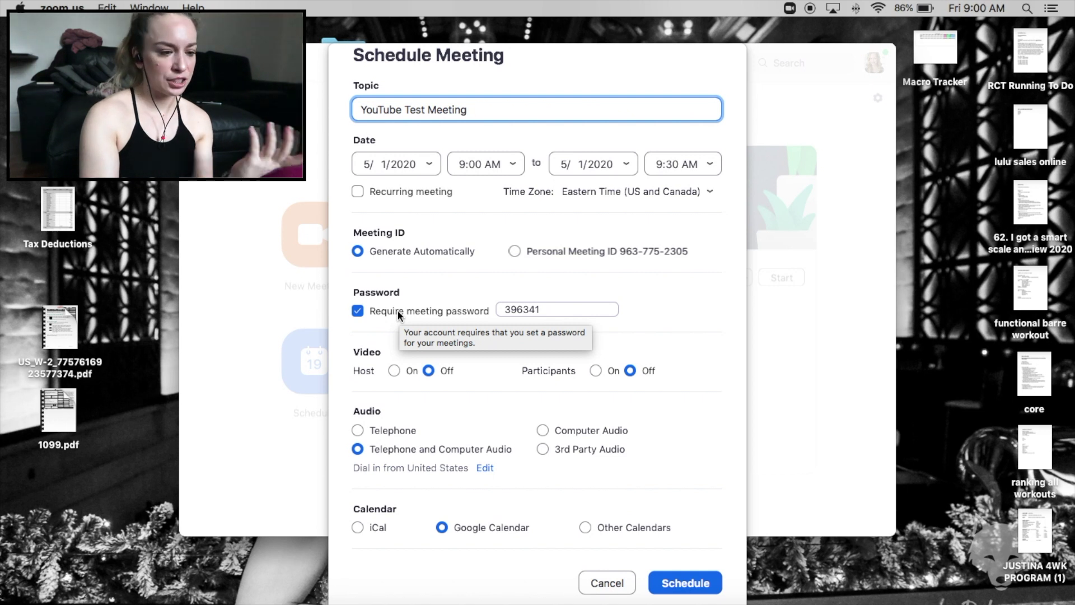
scroll(397, 310, down, 1)
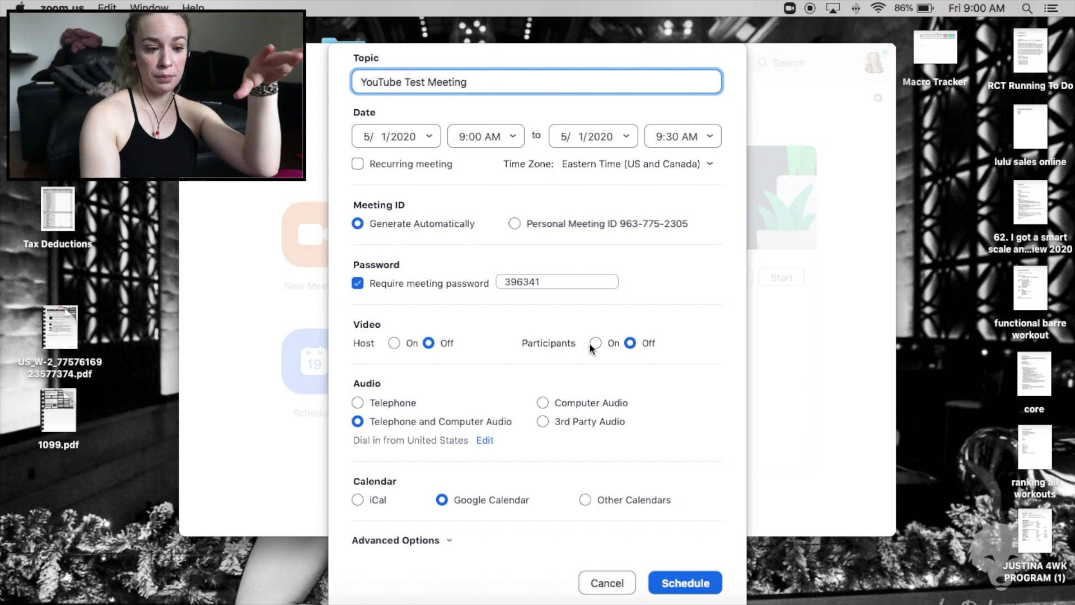
click(629, 343)
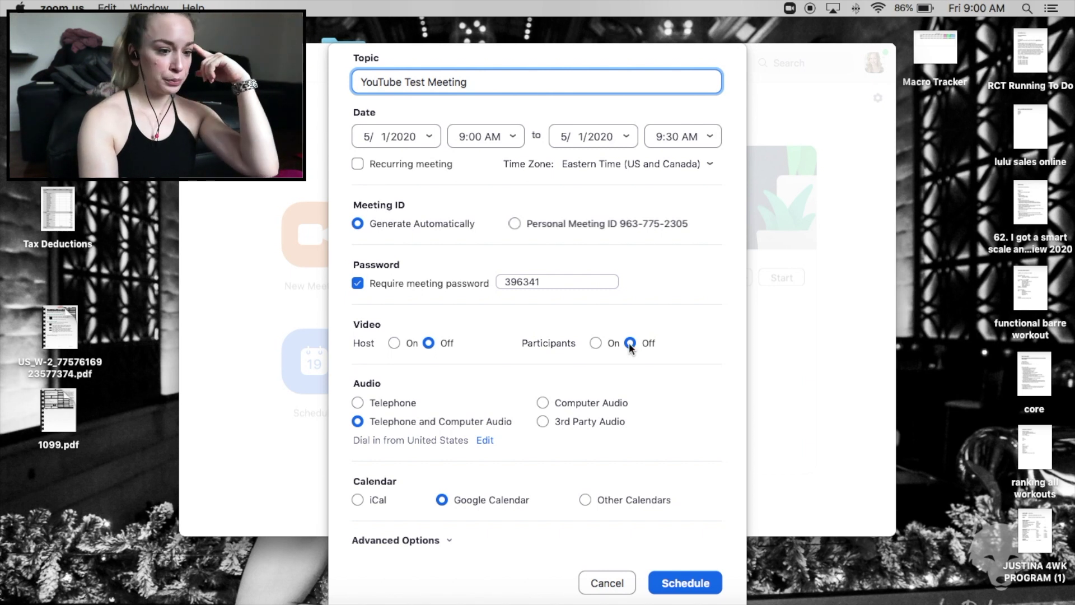